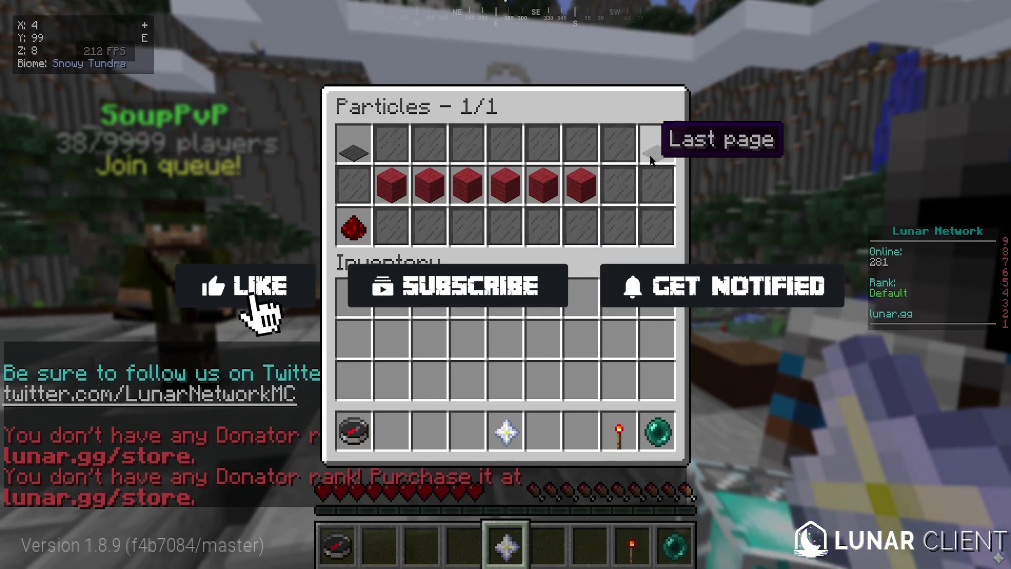
# - Try to equip the Legend Particle effect in the particle cosmetics and return to the main cosmetics menu
pyautogui.click(466, 181)
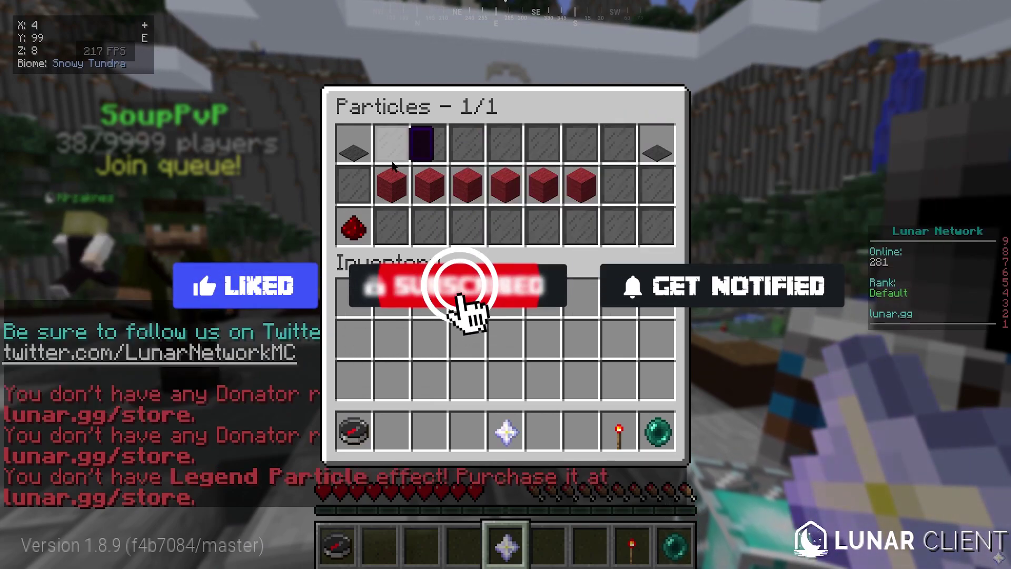
pyautogui.click(354, 228)
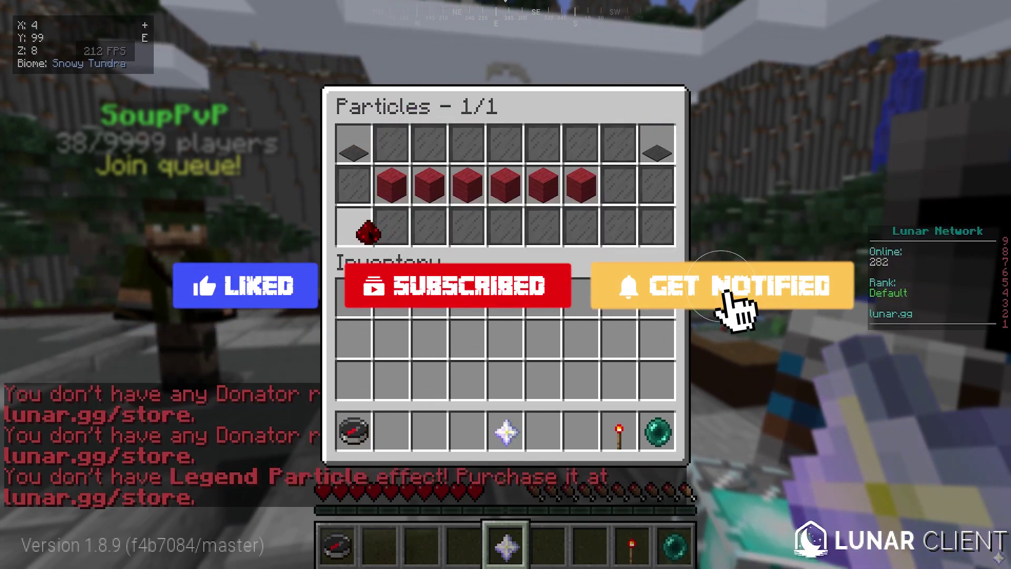
pyautogui.click(392, 185)
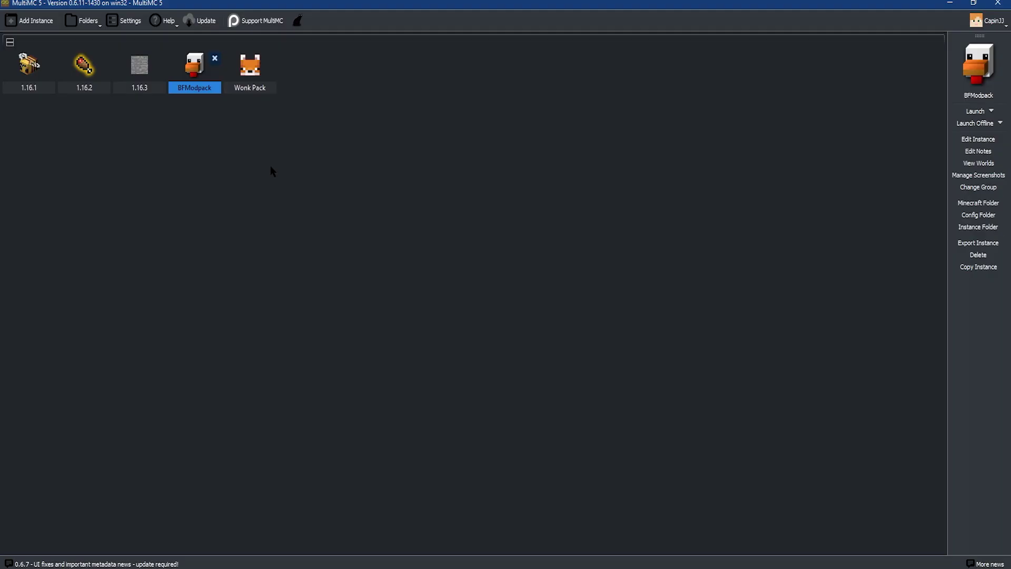
# - Look through the loader mods installed in the BFModpack instance in MultiMC
pyautogui.click(381, 206)
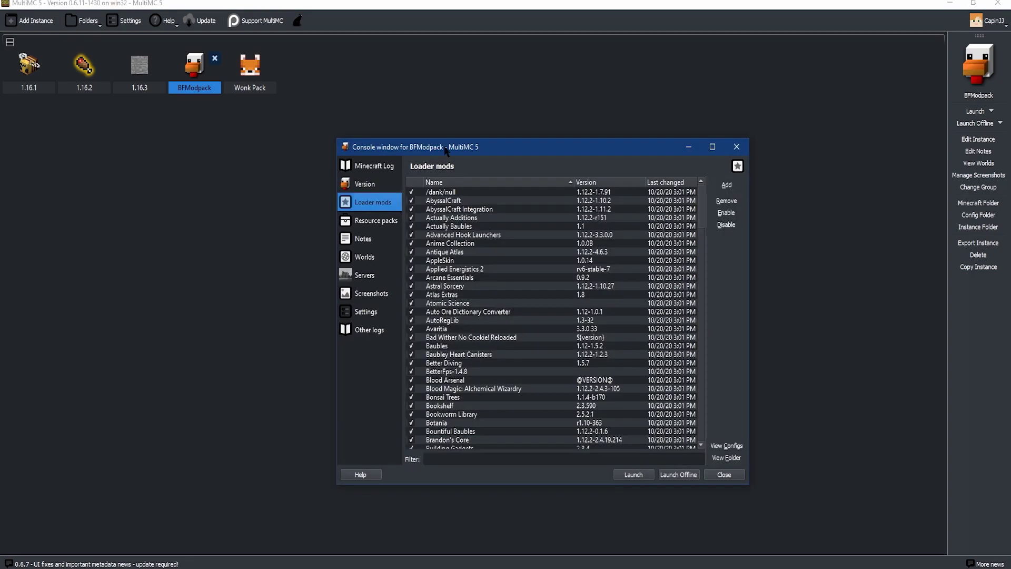
pyautogui.scroll(-6, 393, 158)
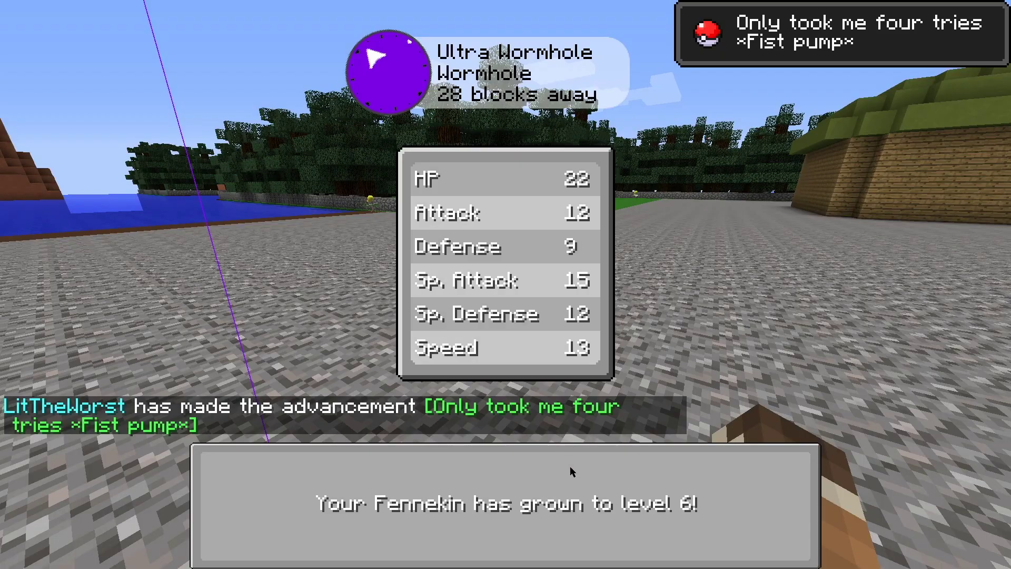
# - Dismiss the level-up message for Fennekin
pyautogui.click(570, 466)
# - Choose the basic PvP kit and attack the armoured opponent near the red gate with the diamond sword
pyautogui.moveTo(417, 217)
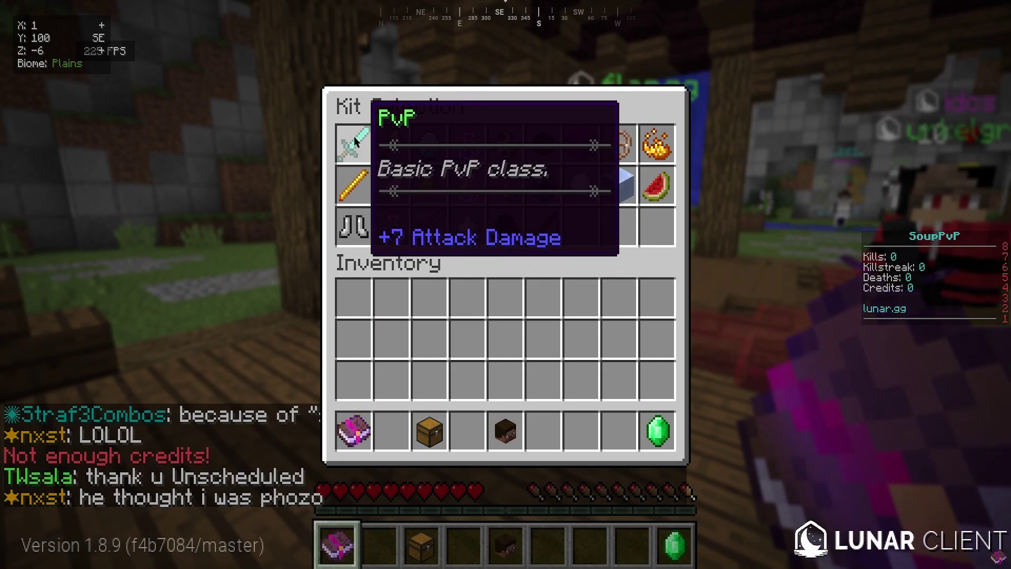
pyautogui.click(355, 140)
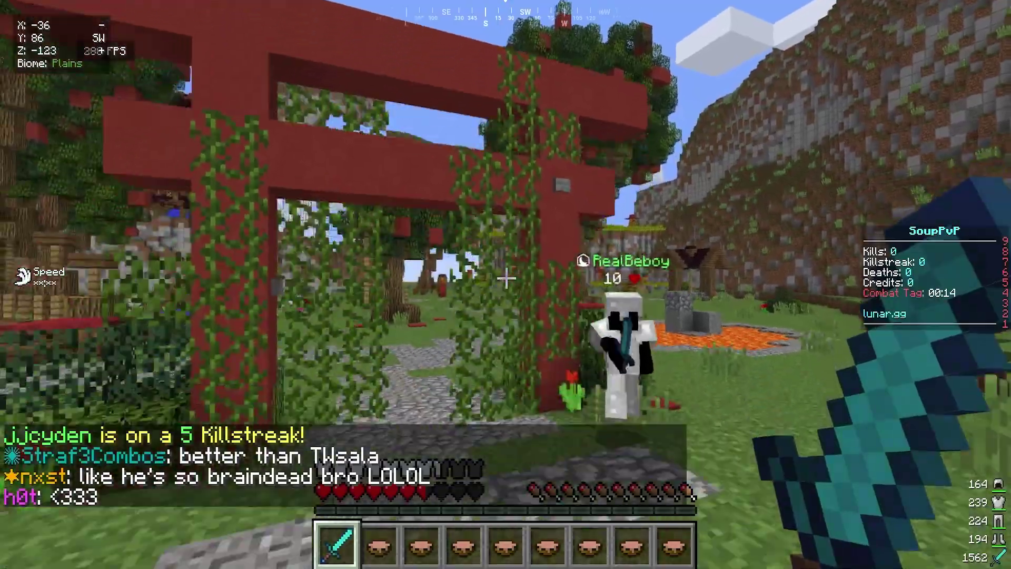
pyautogui.press('w')
pyautogui.click(505, 279)
pyautogui.click(505, 279)
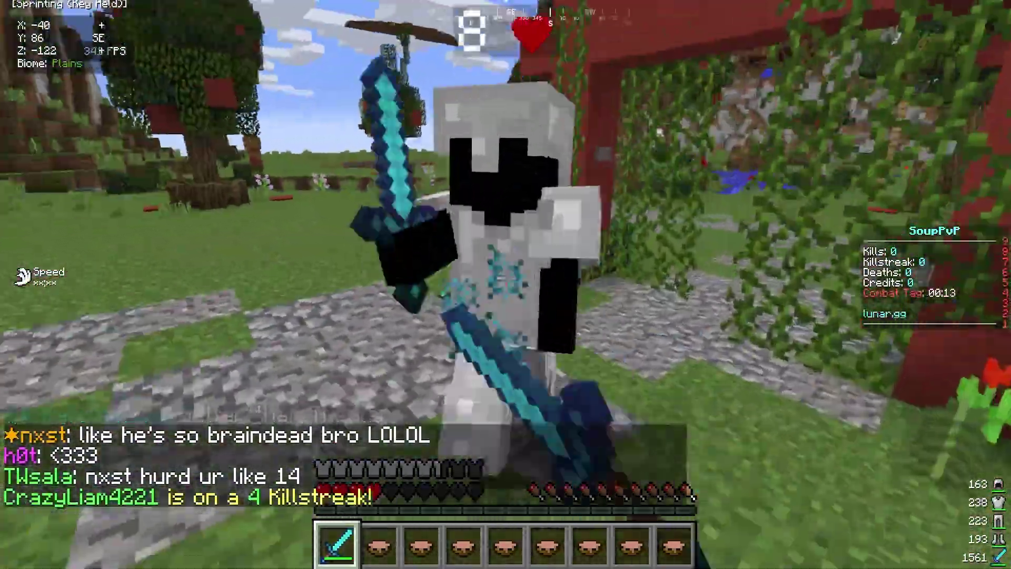
pyautogui.click(506, 279)
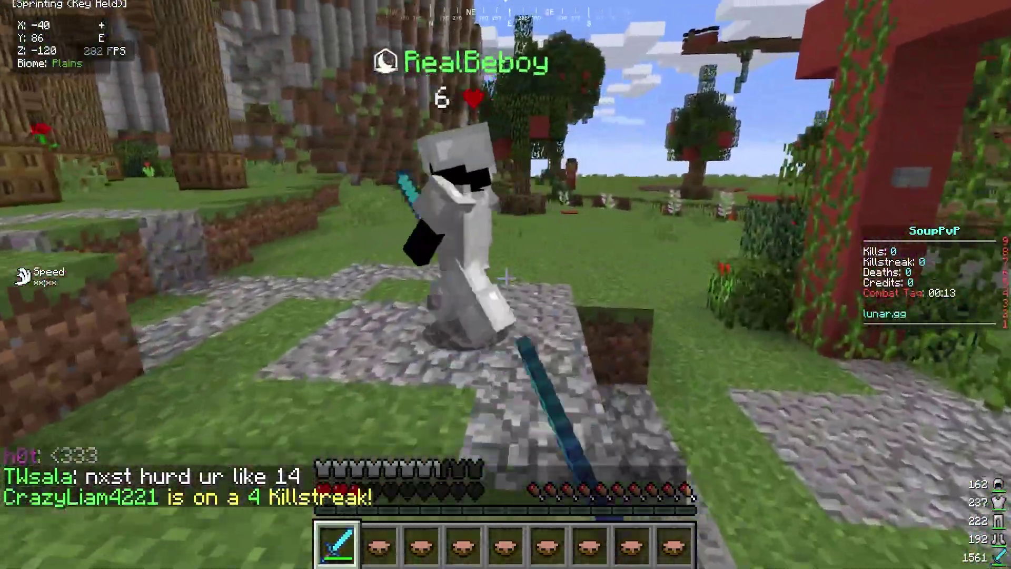
pyautogui.click(506, 279)
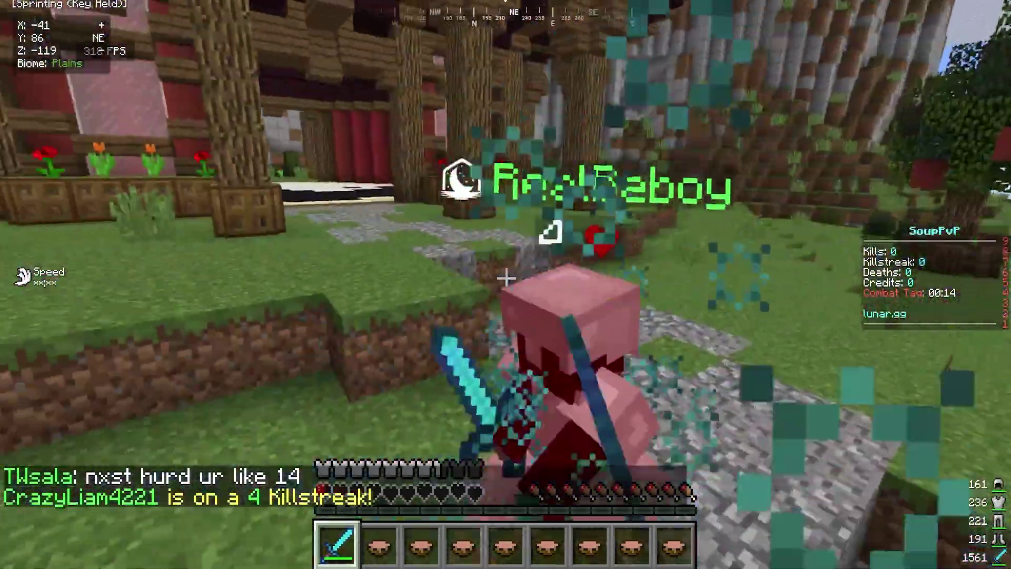
# - Try to purchase locked kits in the kit selection and close it
pyautogui.click(506, 226)
pyautogui.click(554, 237)
pyautogui.click(554, 237)
pyautogui.press('Escape')
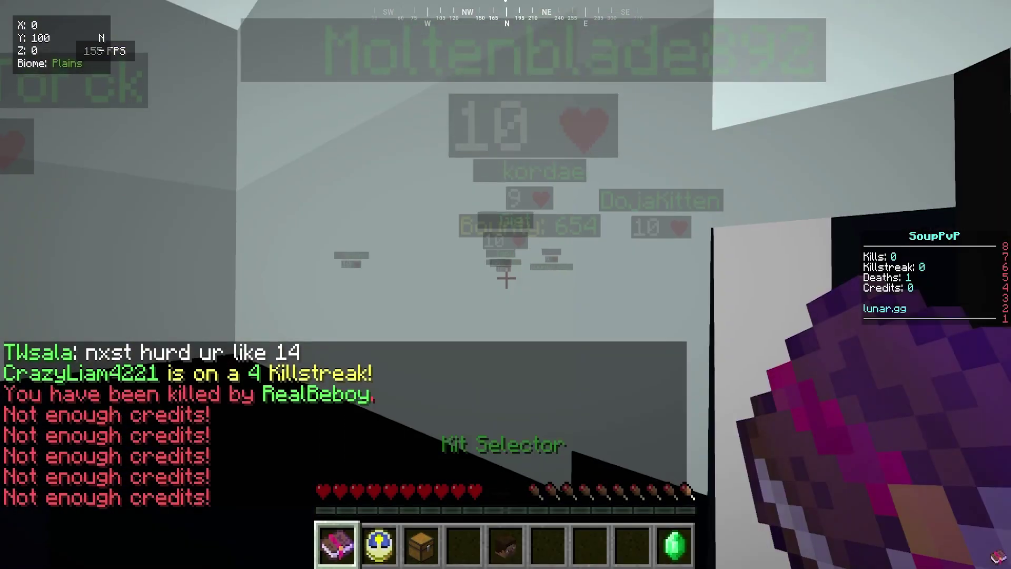
pyautogui.press('3')
pyautogui.press('w')
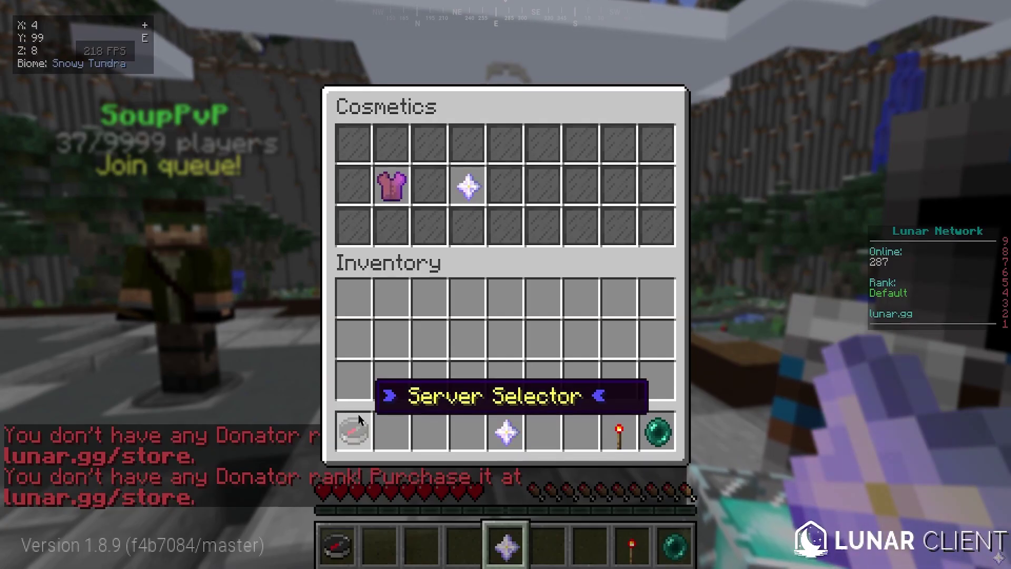
# - Leave the cosmetics menu and join the SoupPvP server through the server selector
pyautogui.press('e')
pyautogui.press('1')
pyautogui.rightClick(506, 285)
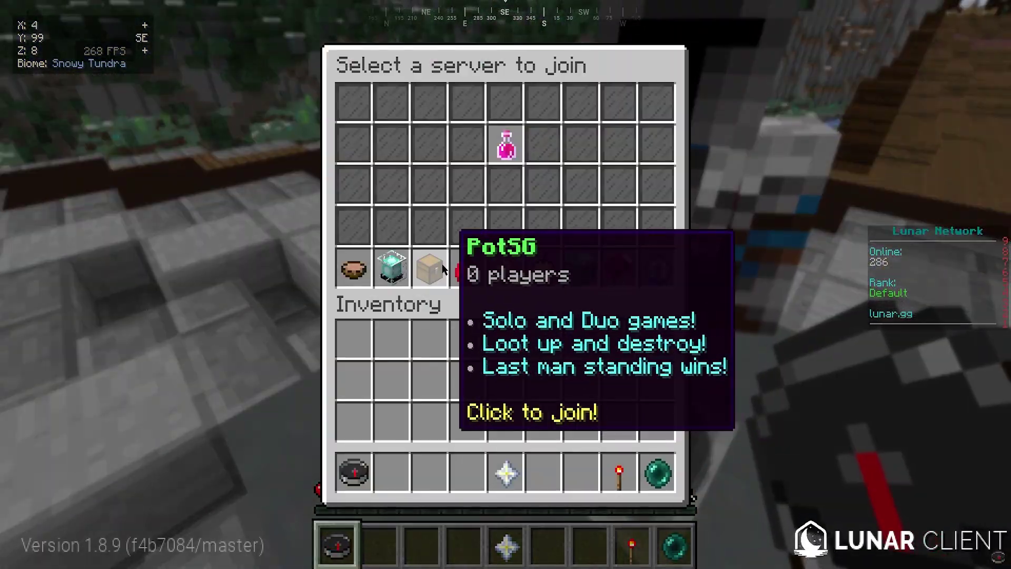
pyautogui.click(400, 278)
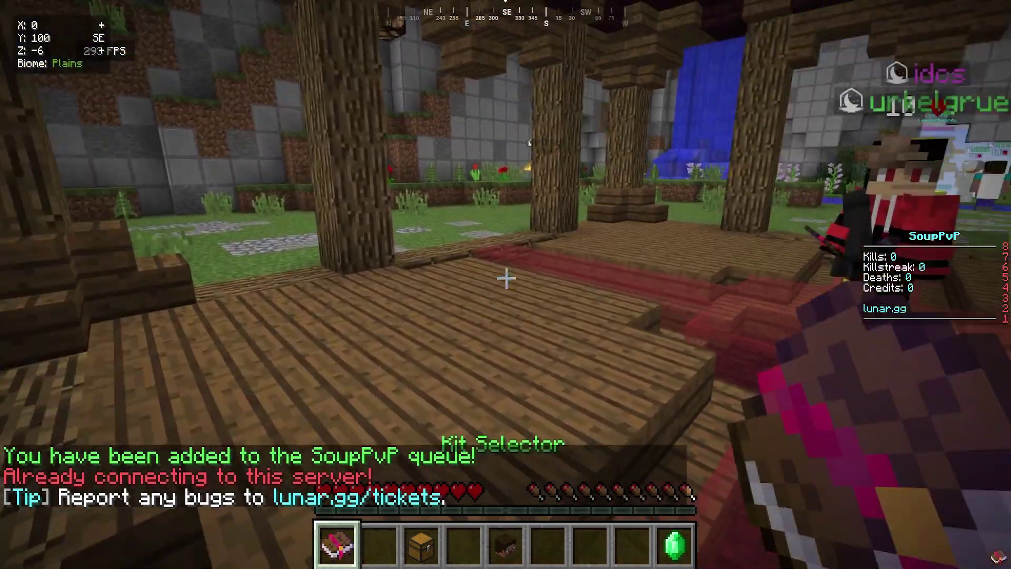
# - Try to purchase the Switcher kit in the kit selection, and pick the basic PvP kit instead
pyautogui.rightClick(505, 285)
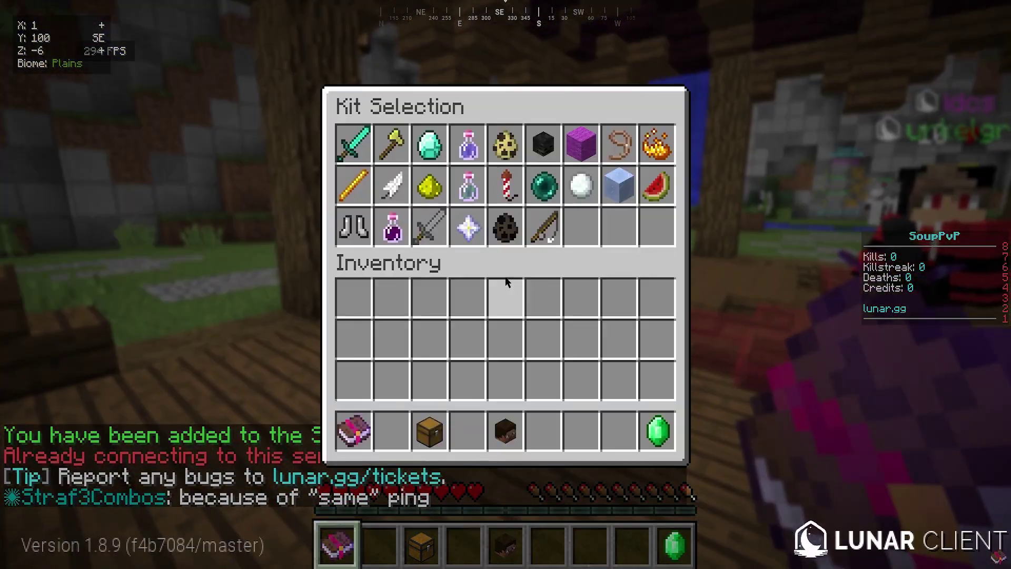
pyautogui.moveTo(549, 174)
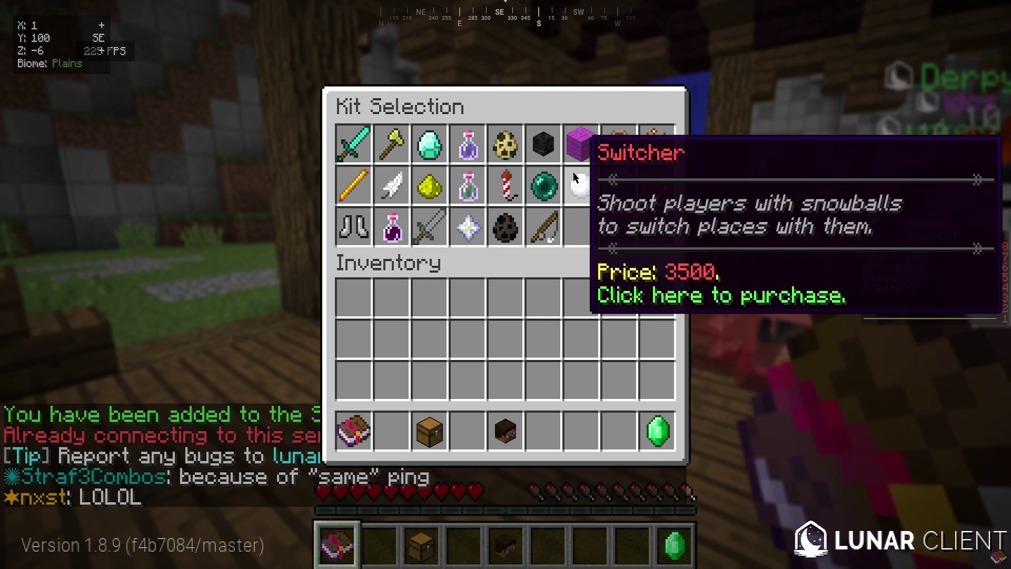
pyautogui.click(573, 172)
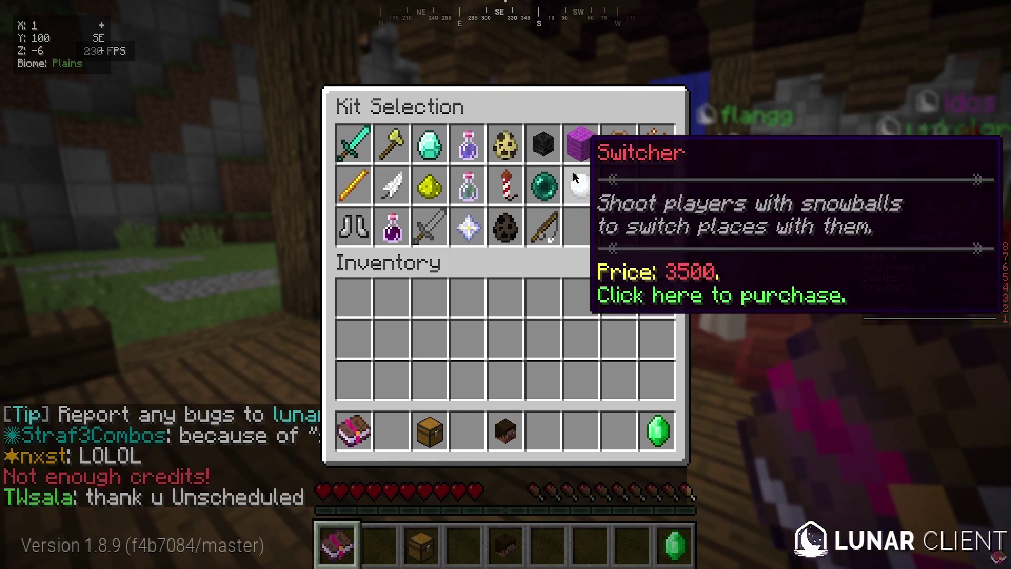
pyautogui.moveTo(456, 128)
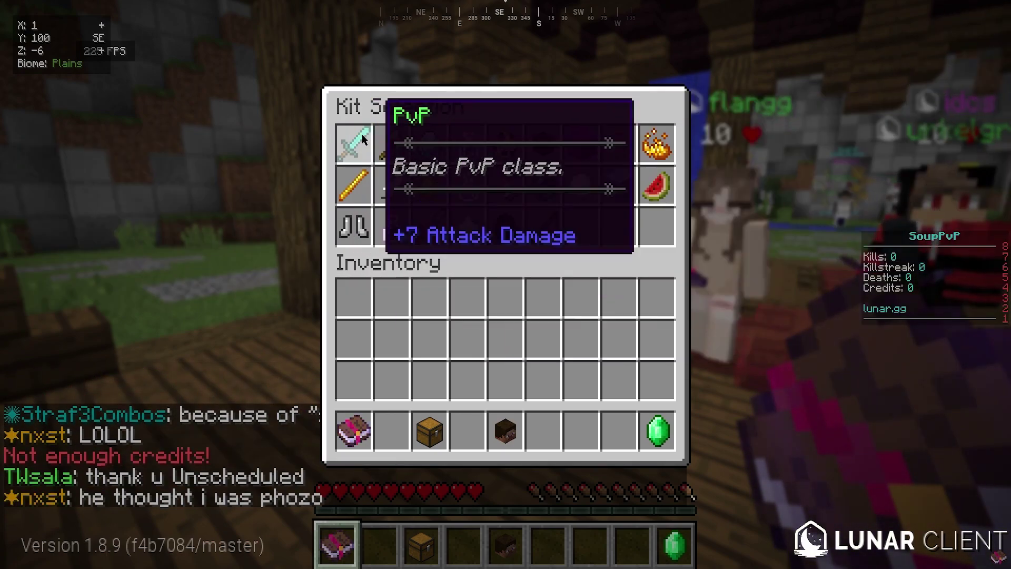
pyautogui.click(353, 142)
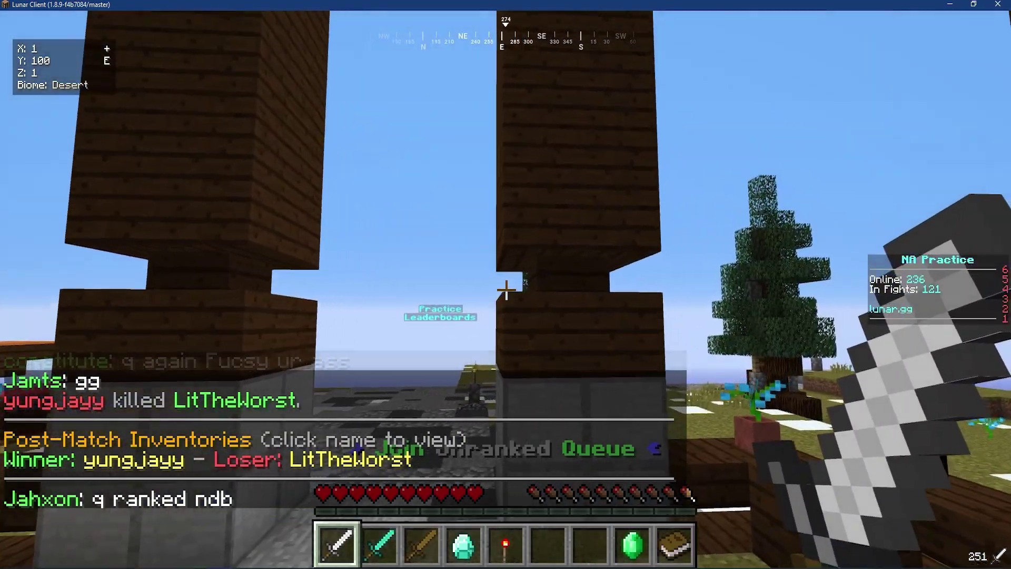
# - Walk around the practice lobby and check the list of online players
pyautogui.press('w')
pyautogui.scroll(-2, 506, 284)
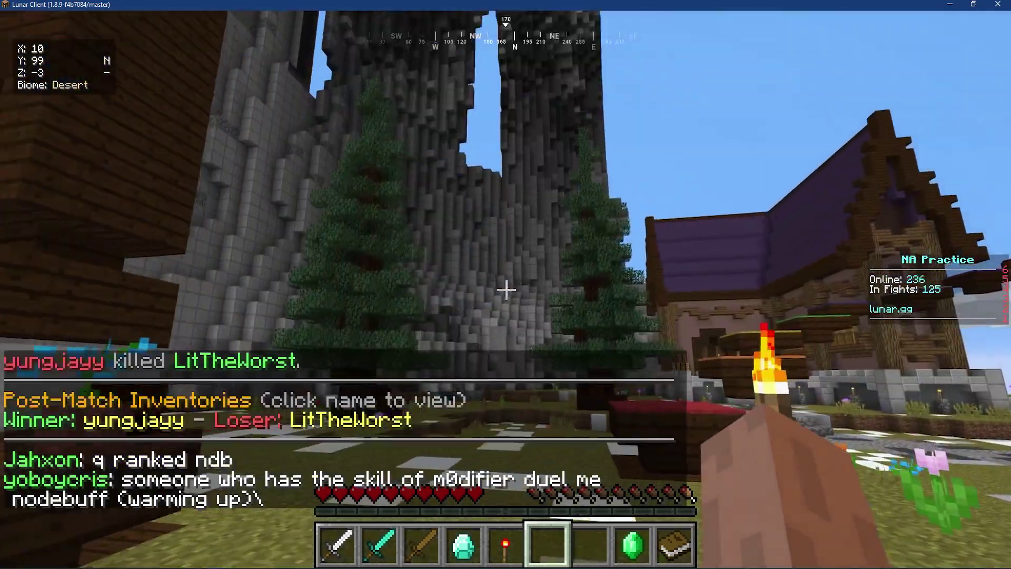
pyautogui.press('Tab')
pyautogui.press('Tab')
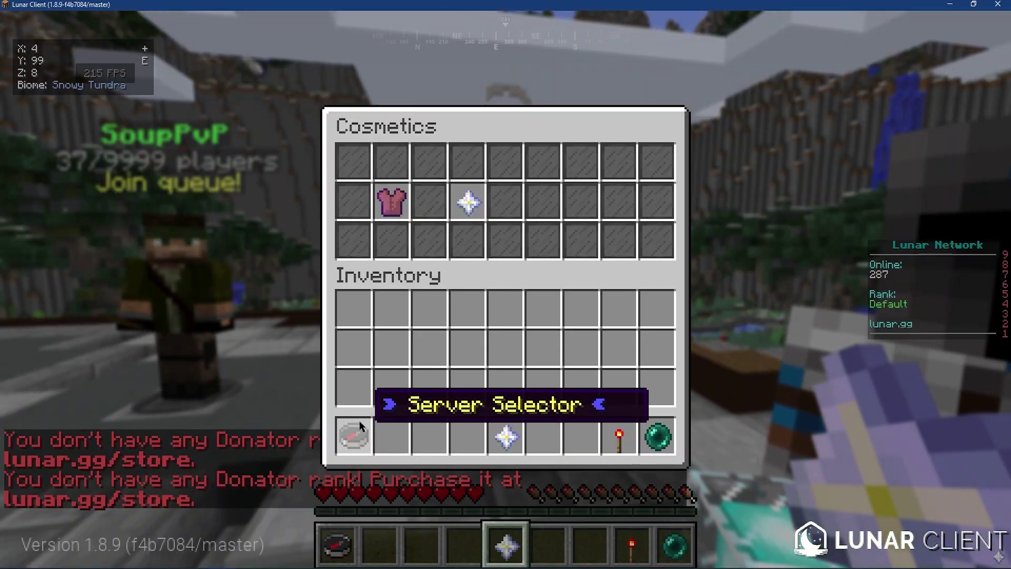
# - Leave the cosmetics menu in the hub and open the server selector with the compass
pyautogui.press('Escape')
pyautogui.press('1')
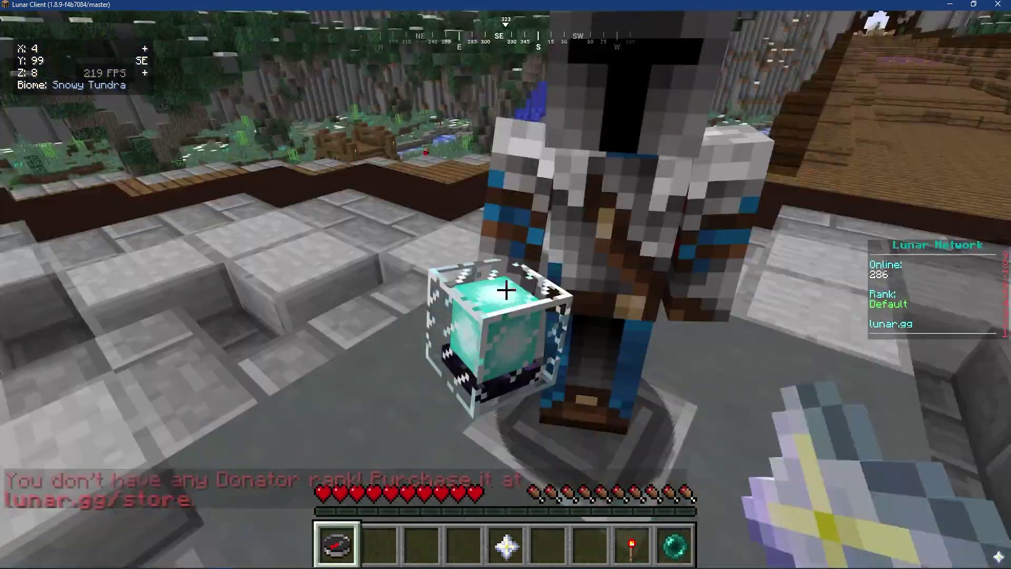
pyautogui.rightClick(505, 290)
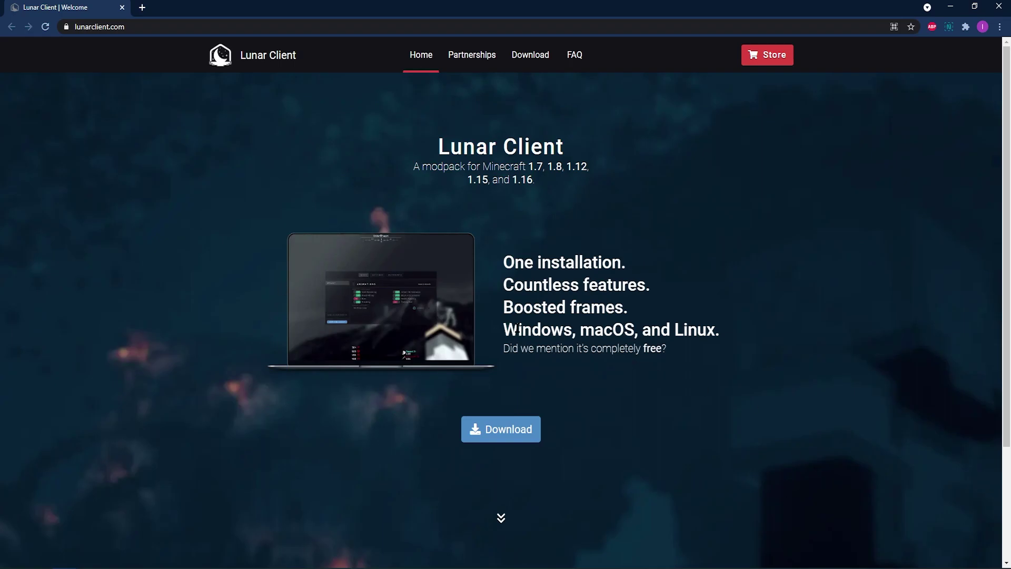
# - Review the features and supported operating systems on the Lunar Client website's home page
pyautogui.moveTo(504, 329); pyautogui.dragTo(690, 336)
pyautogui.click(734, 336)
pyautogui.scroll(-3, 722, 327)
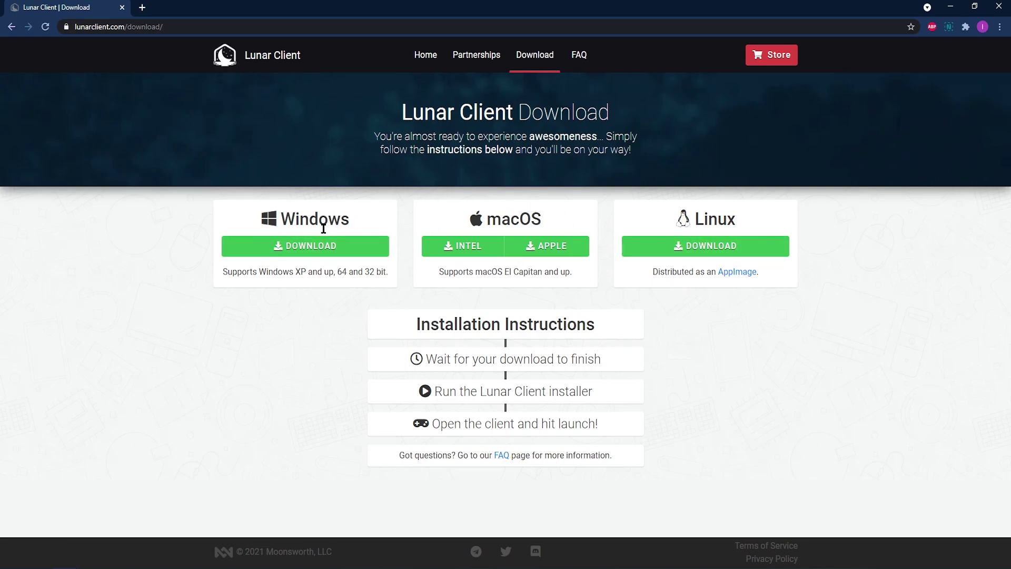
# - Download the Windows installer from the Lunar Client download page and run it
pyautogui.click(310, 257)
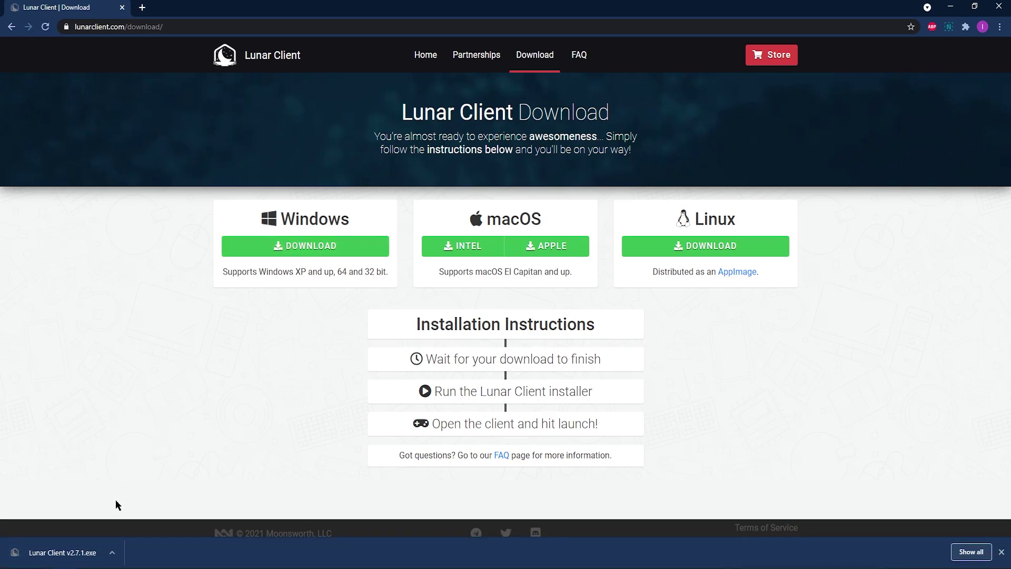
pyautogui.click(56, 553)
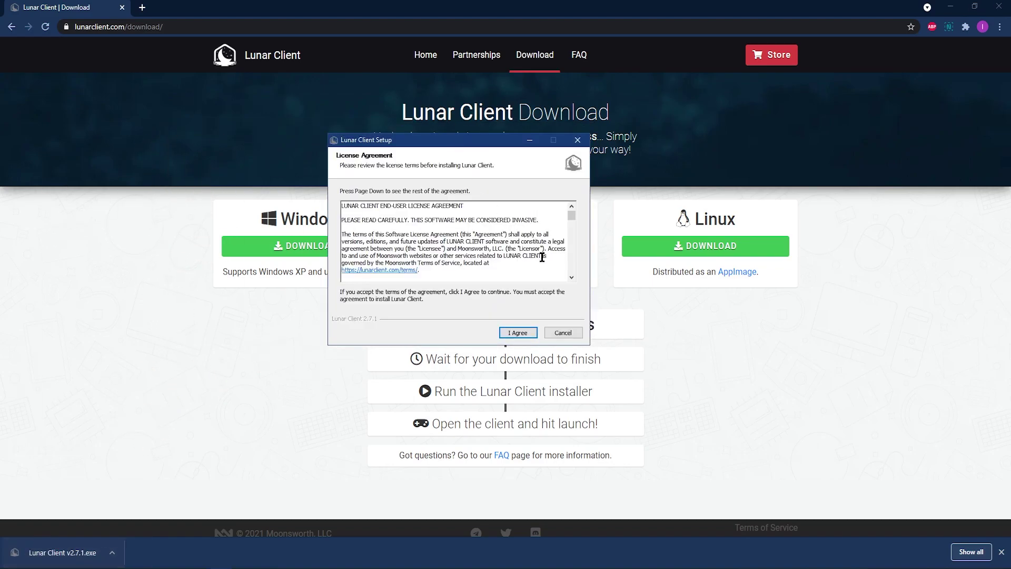
# - Review and accept the license agreement in the Lunar Client setup
pyautogui.moveTo(571, 215); pyautogui.dragTo(526, 327)
pyautogui.click(518, 333)
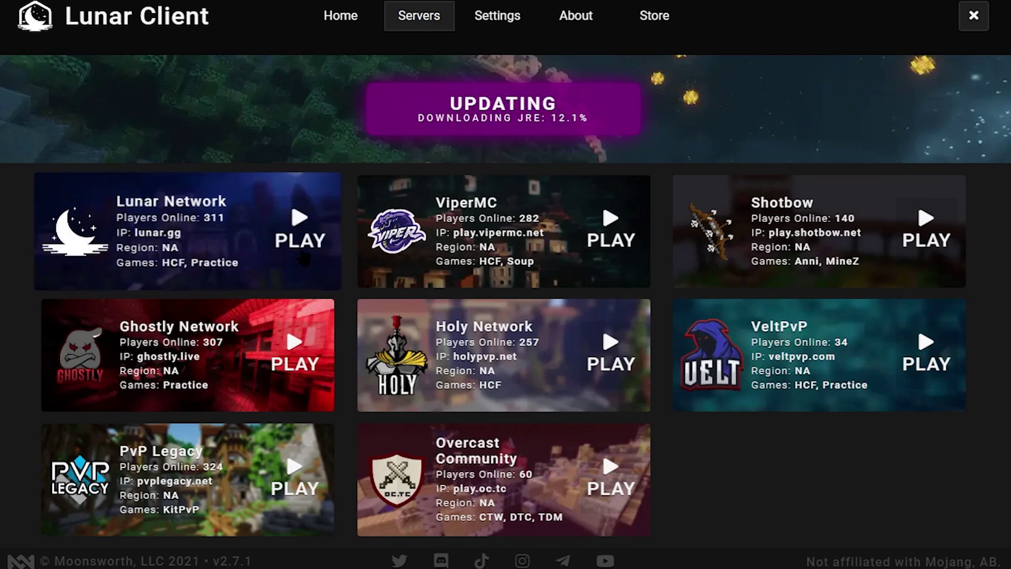
# - Look through the Home, Servers and Settings pages of the Lunar Client launcher
pyautogui.click(342, 20)
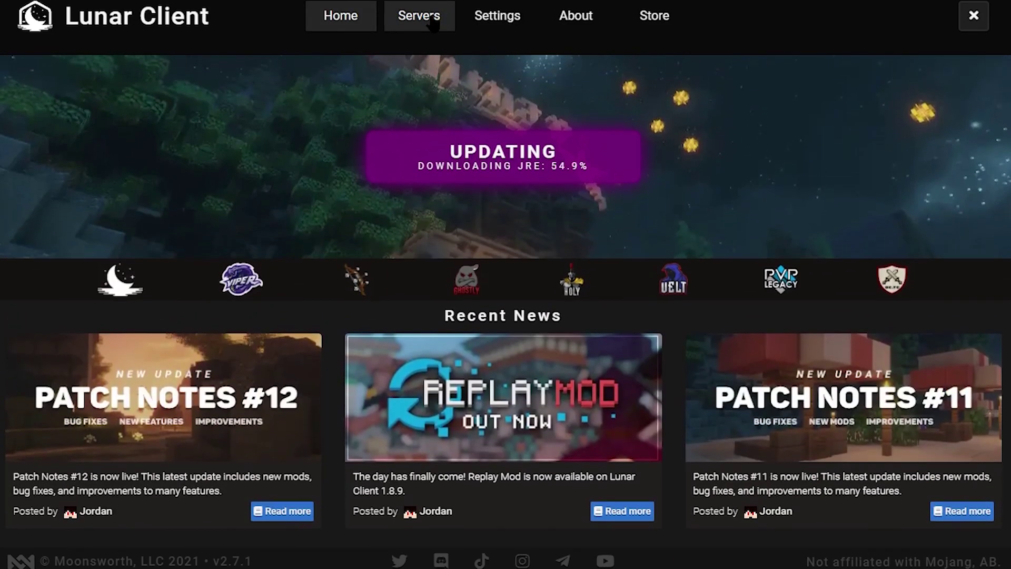
pyautogui.click(436, 20)
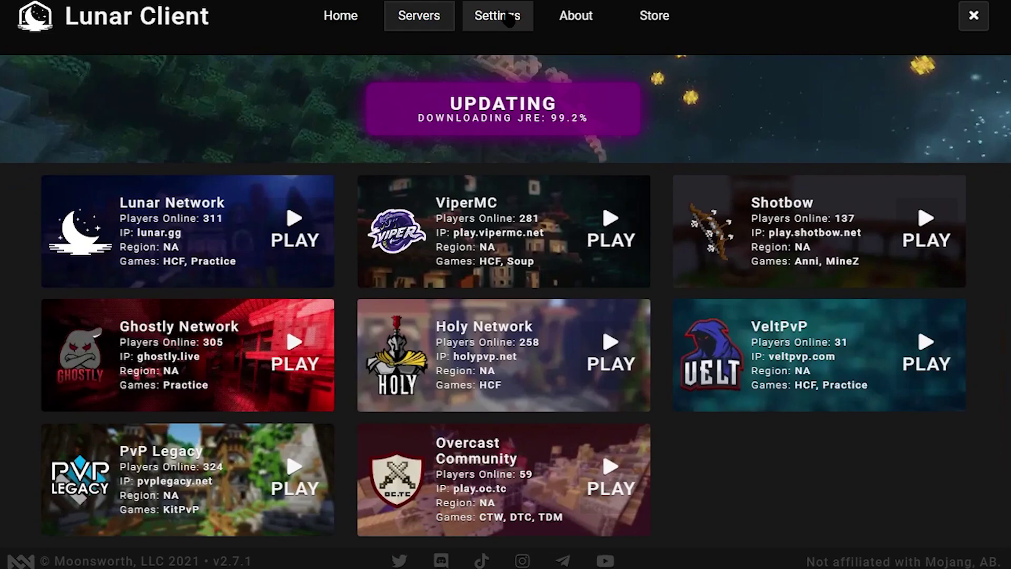
pyautogui.click(485, 15)
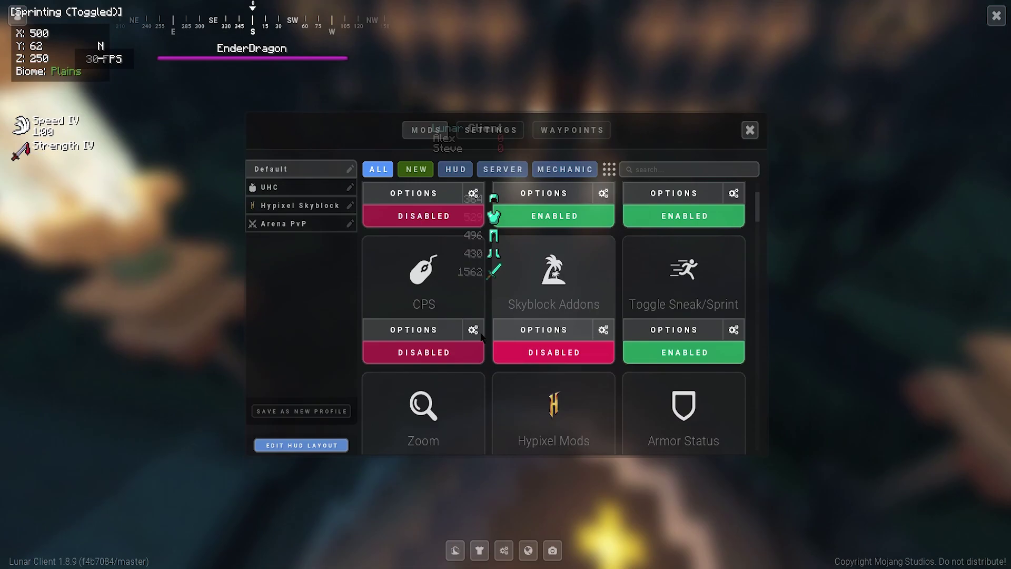
# - Examine the full list of available mods in the Default profile and which ones are enabled
pyautogui.scroll(-5, 475, 332)
pyautogui.scroll(-4, 444, 343)
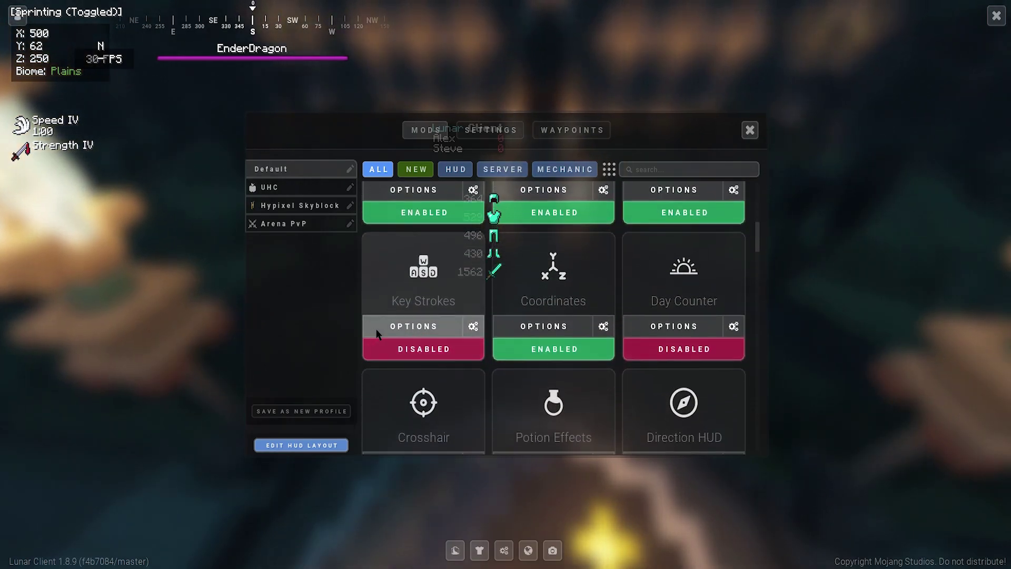
pyautogui.scroll(-5, 434, 342)
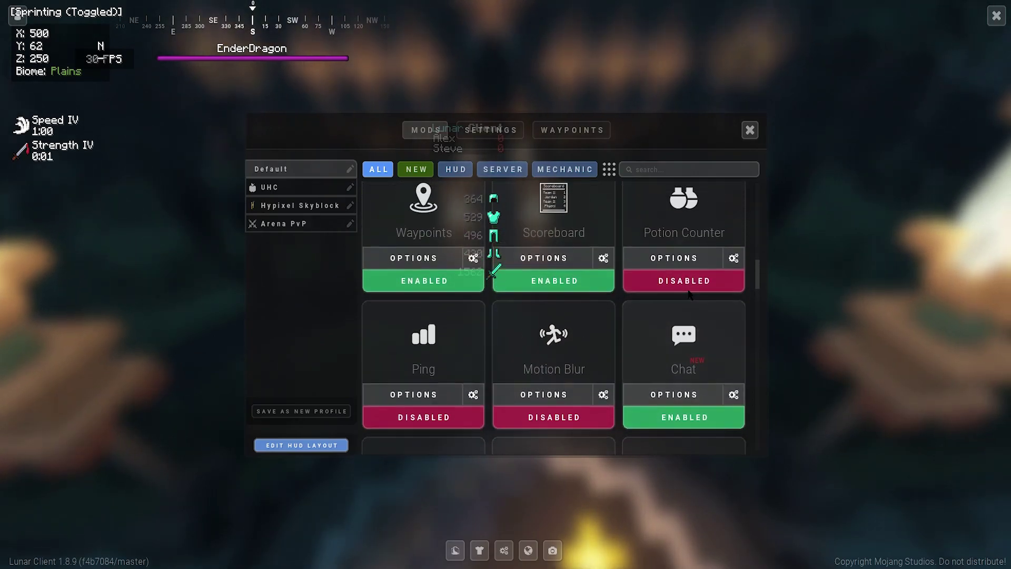
pyautogui.scroll(-2, 421, 371)
pyautogui.scroll(-5, 422, 371)
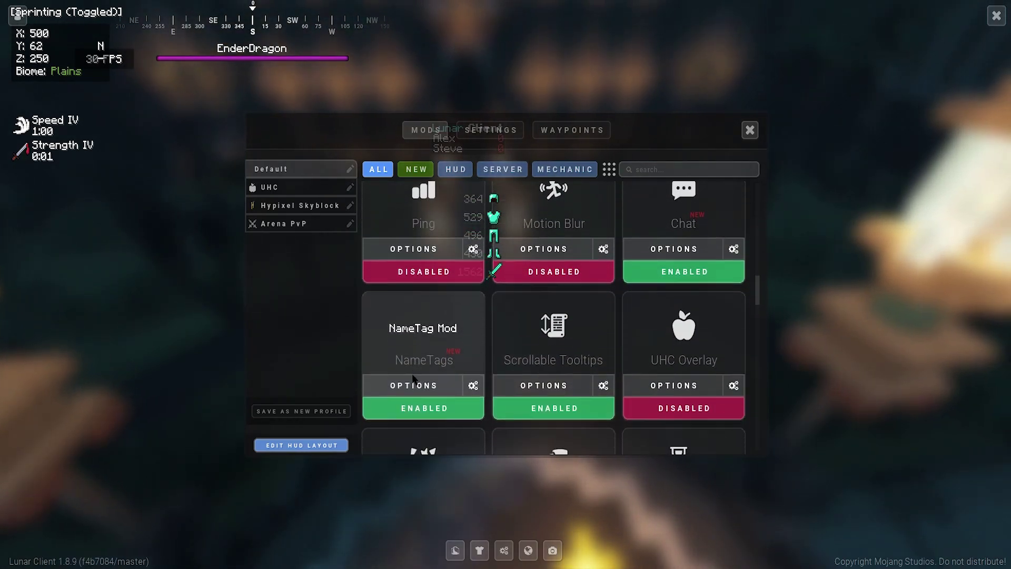
pyautogui.scroll(-2, 476, 341)
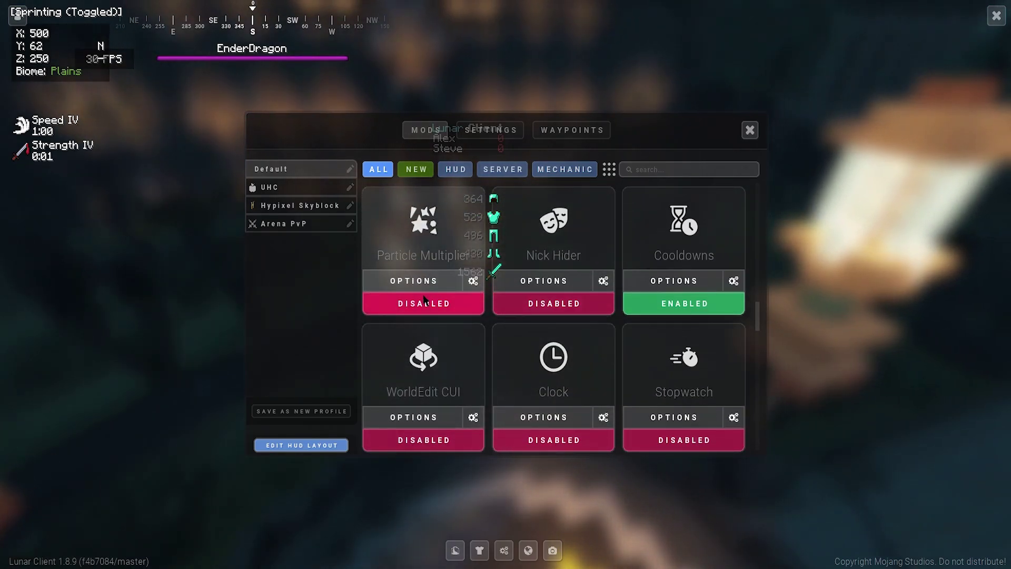
pyautogui.scroll(-4, 526, 305)
pyautogui.scroll(-1, 527, 332)
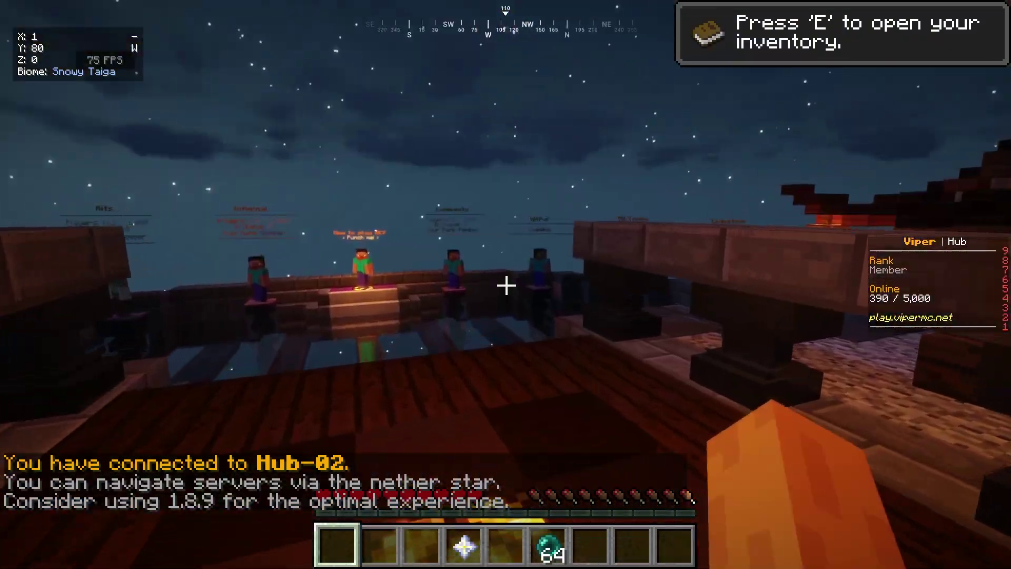
# - Check the player inventory and look over the nether star's Servers menu in the Viper hub
pyautogui.press('e')
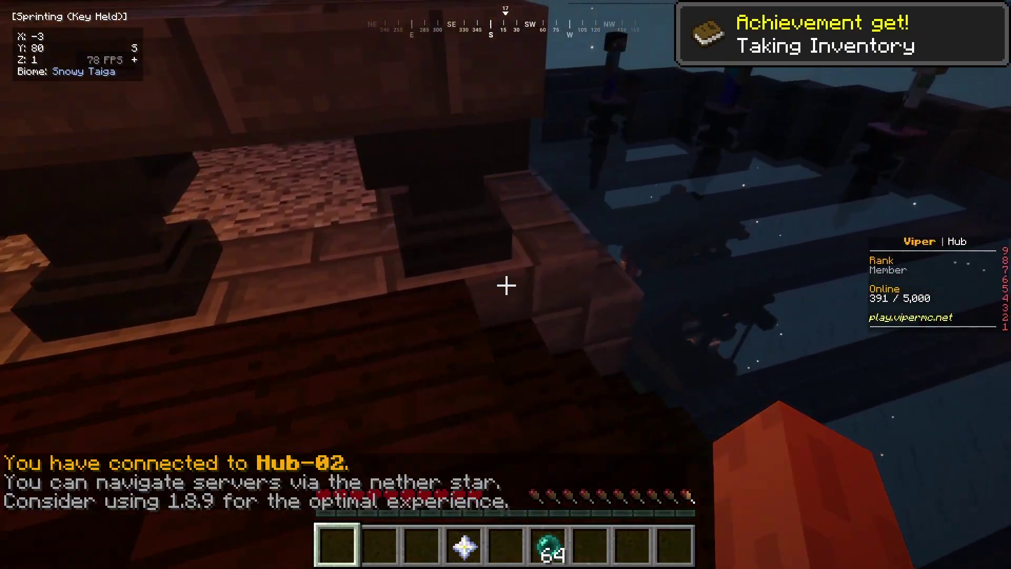
pyautogui.press('5')
pyautogui.press('4')
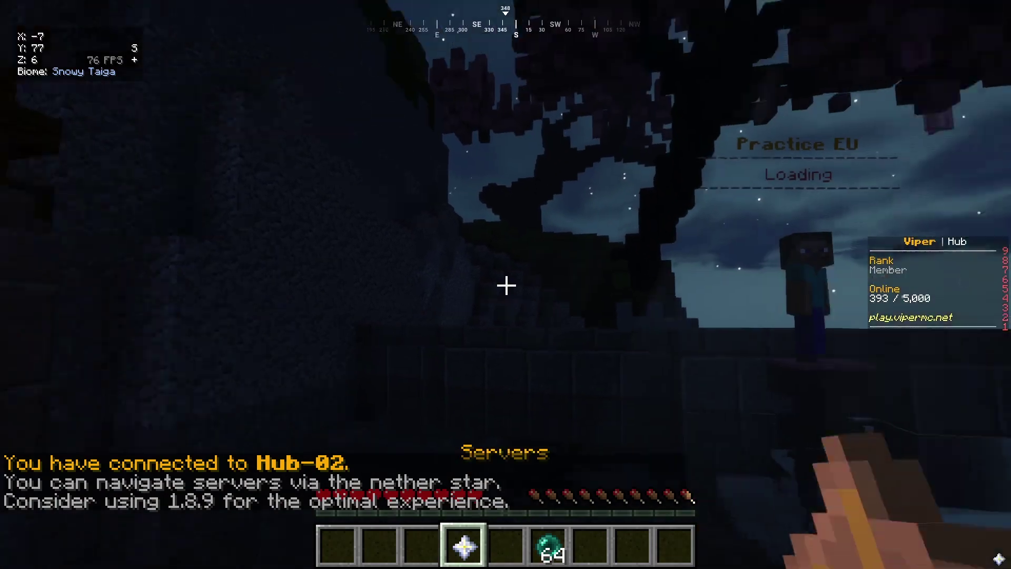
pyautogui.rightClick(505, 285)
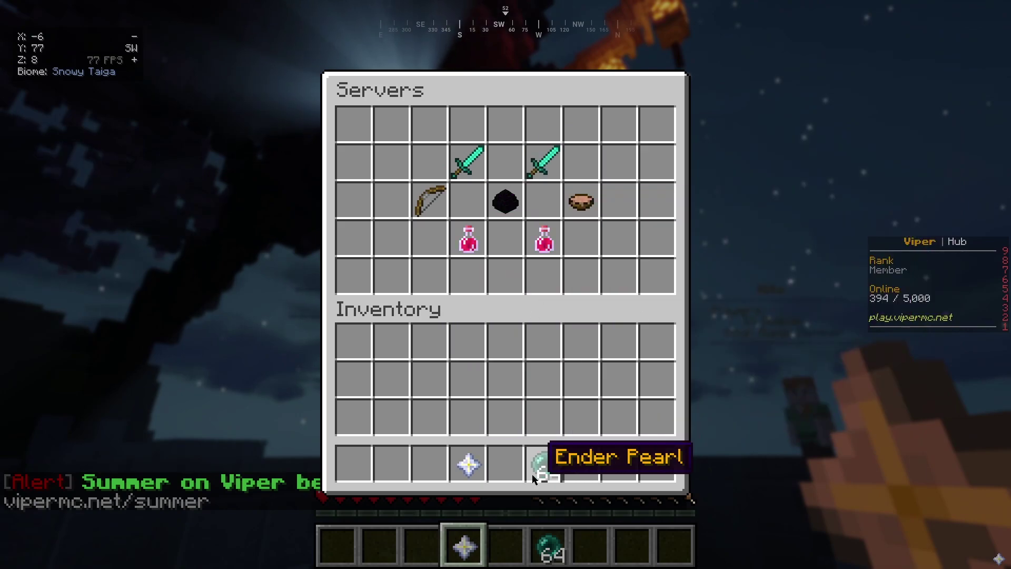
pyautogui.press('Escape')
# - Throw an ender pearl across the hub's water towards the row of server characters
pyautogui.scroll(-2, 505, 284)
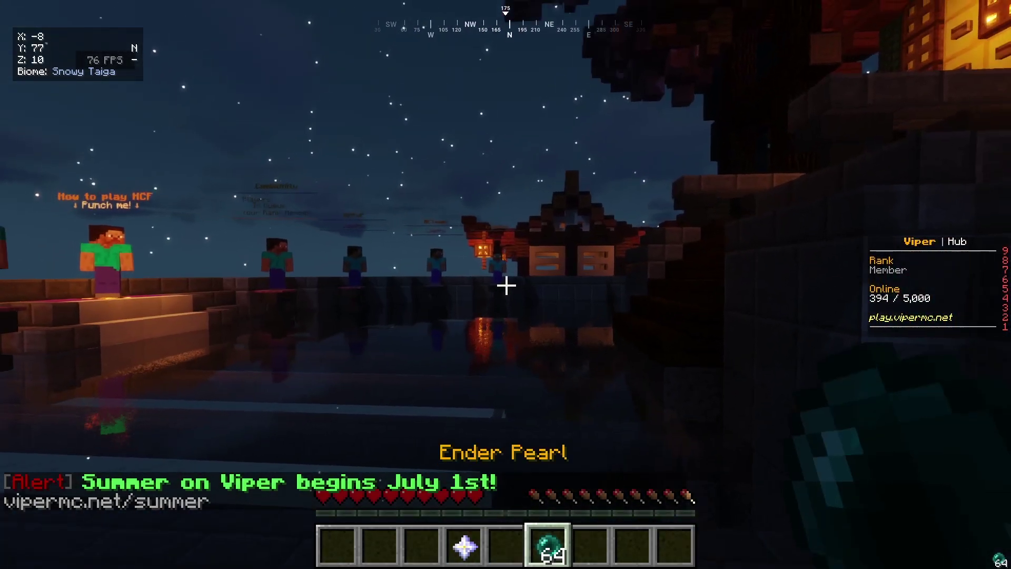
pyautogui.rightClick(506, 285)
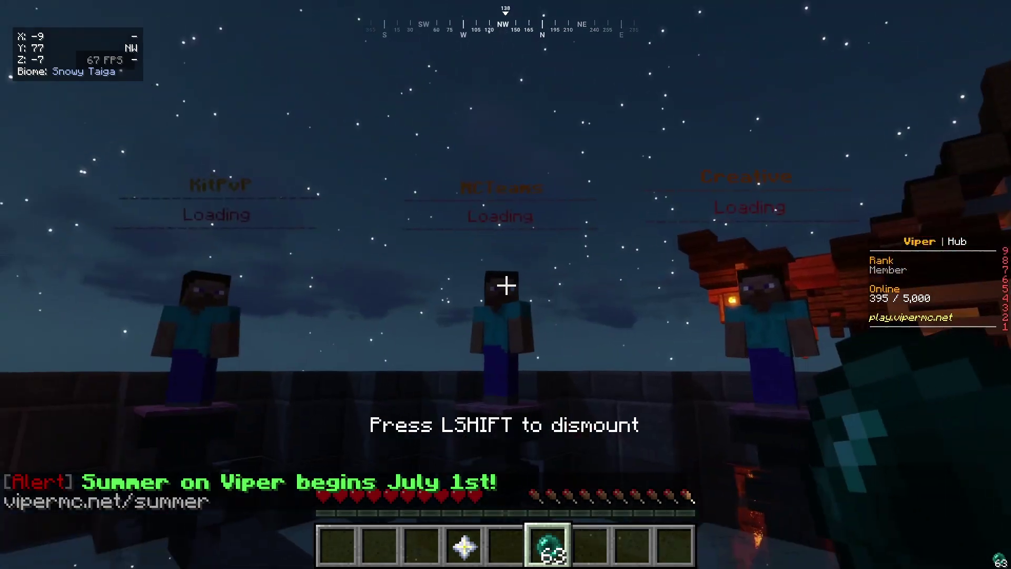
pyautogui.scroll(-1, 506, 286)
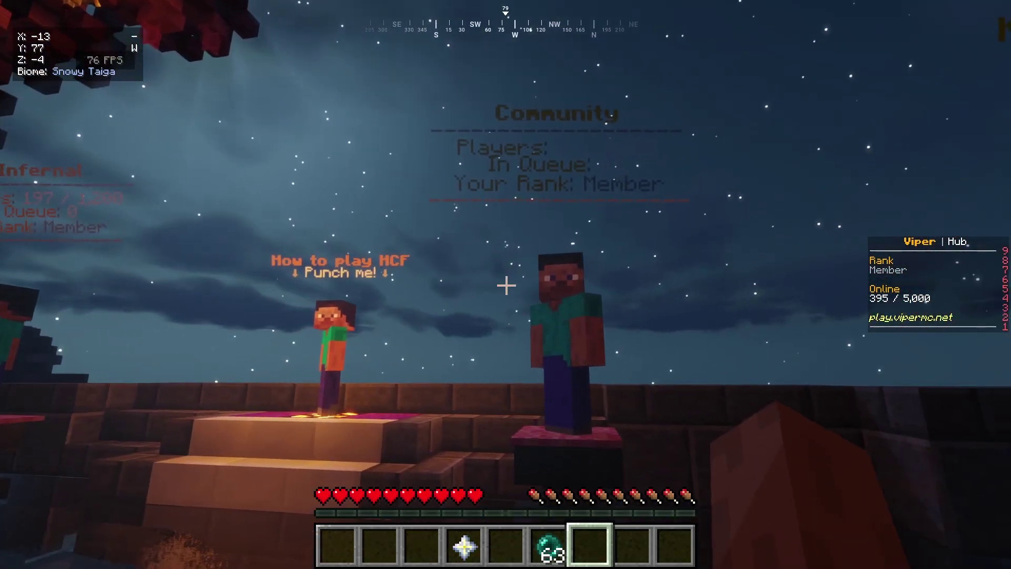
# - Walk around the Community and practice server characters and bring up the nether star's Servers menu again
pyautogui.press('w')
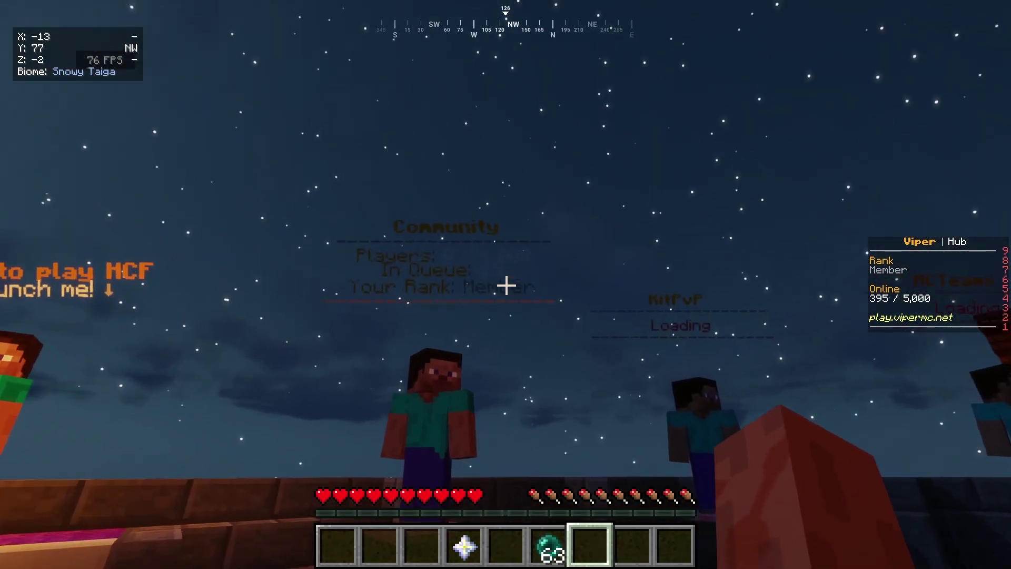
pyautogui.press('w')
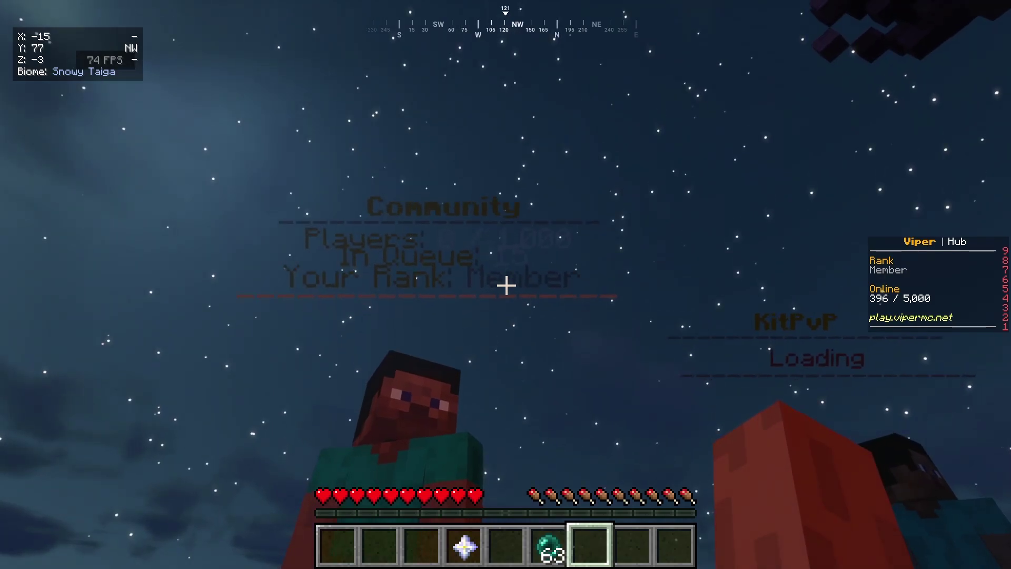
pyautogui.press('a')
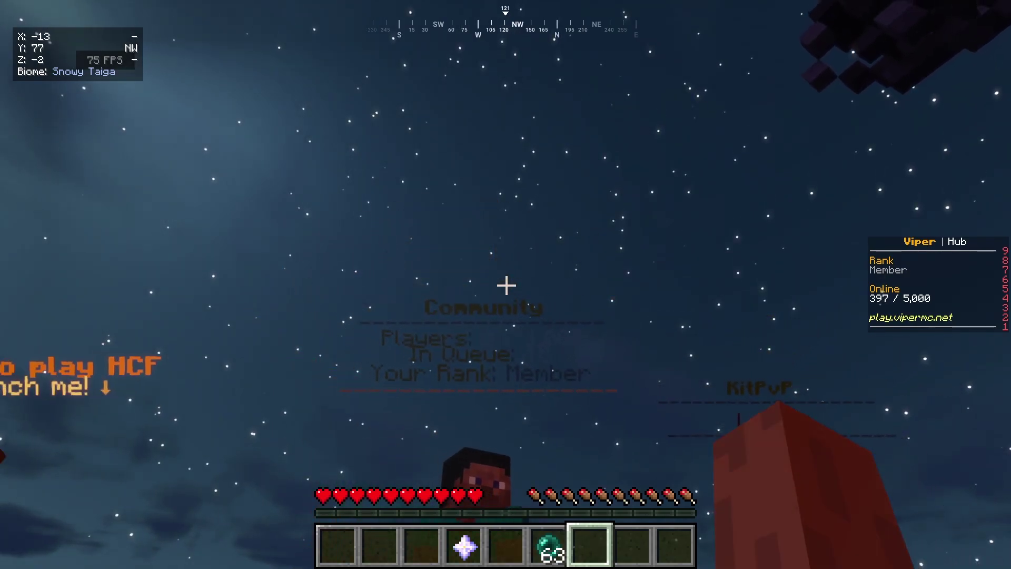
pyautogui.press('a')
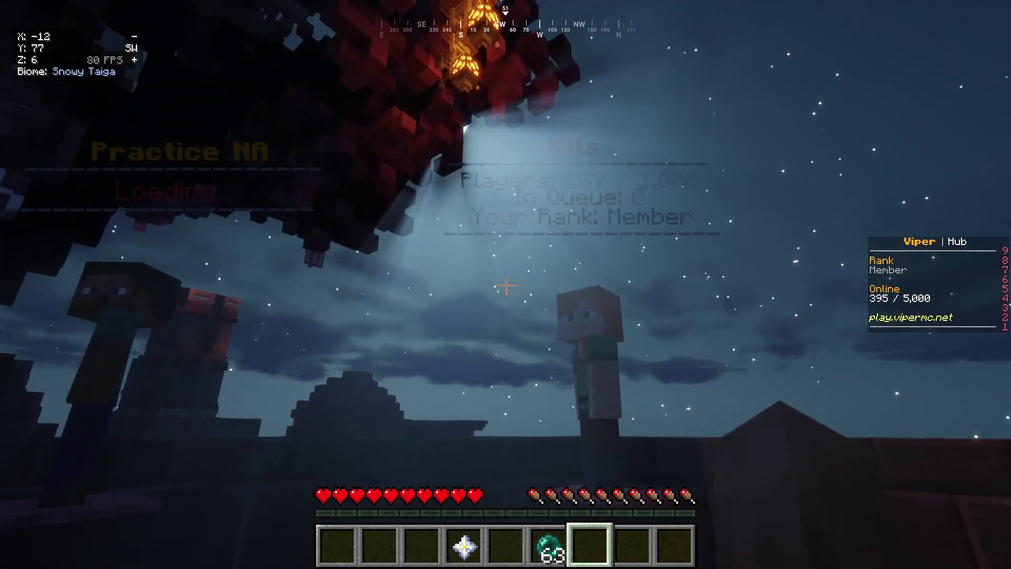
pyautogui.press('4')
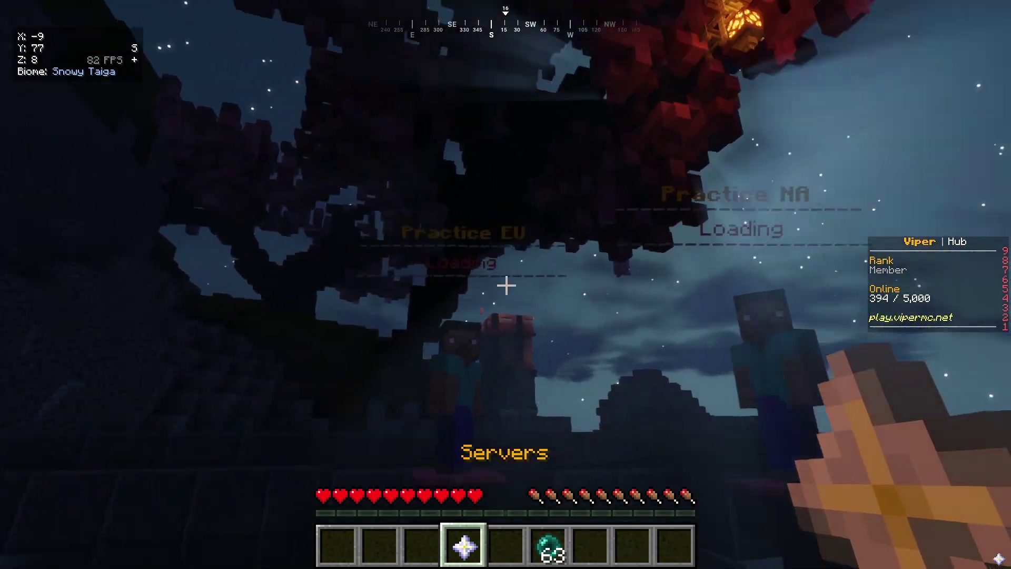
pyautogui.rightClick(506, 285)
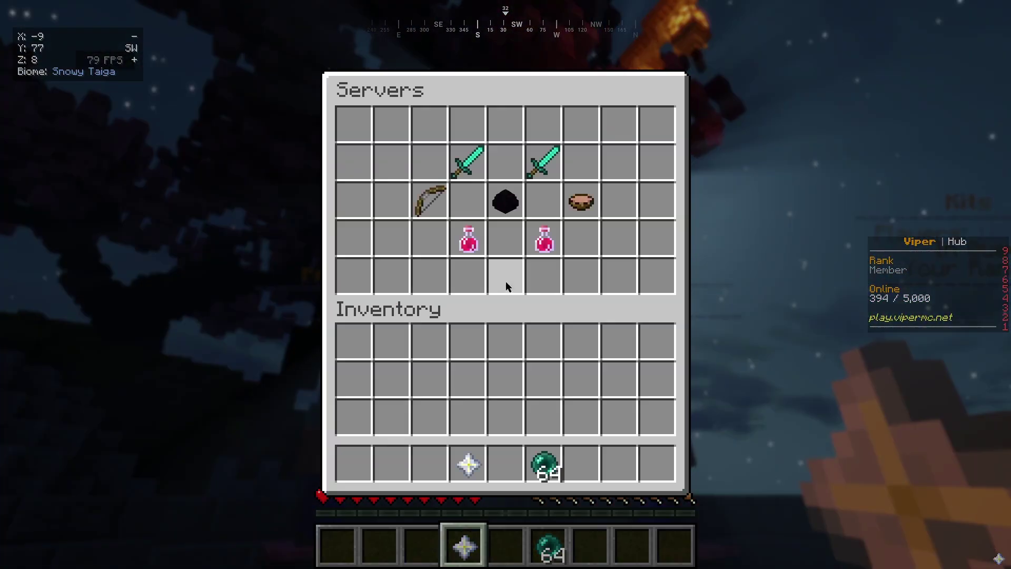